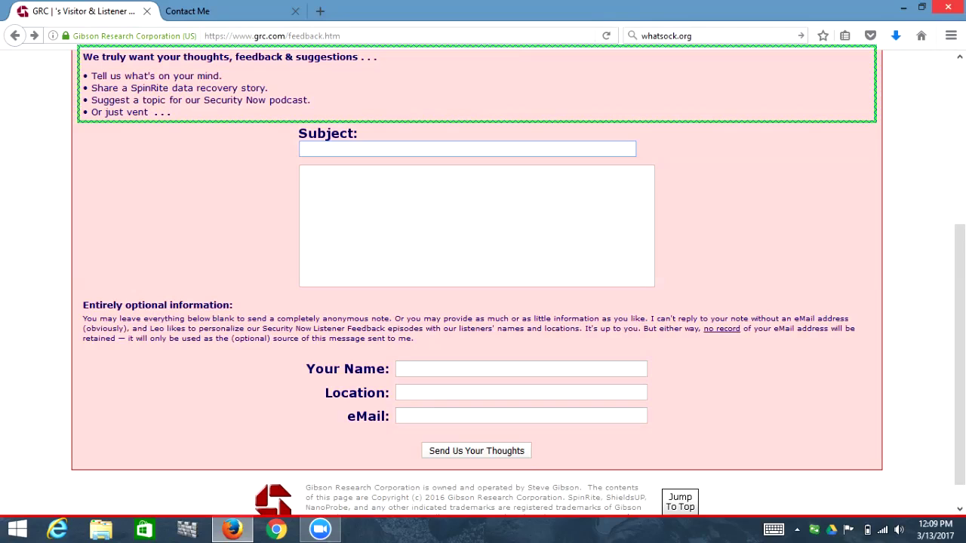
Enter 'blergy blurg' as the GRC form's Subject, leaving the message empty, and move to Your Name.
key(Down)
key(Down)
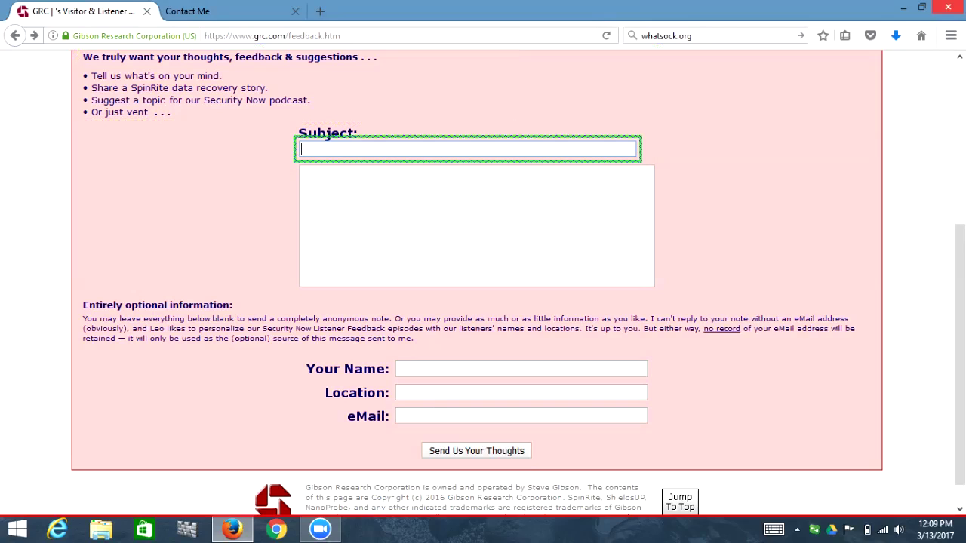
key(Tab)
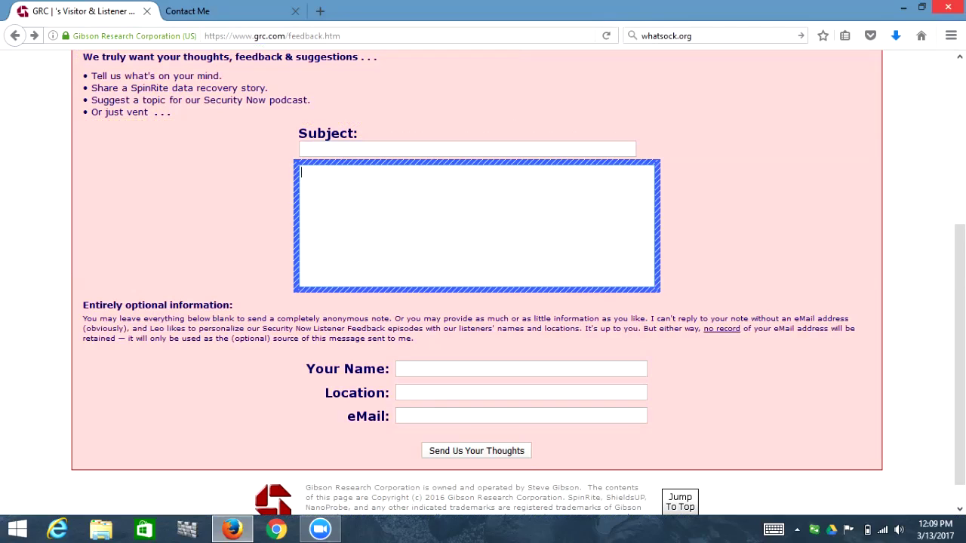
key(shift+Tab)
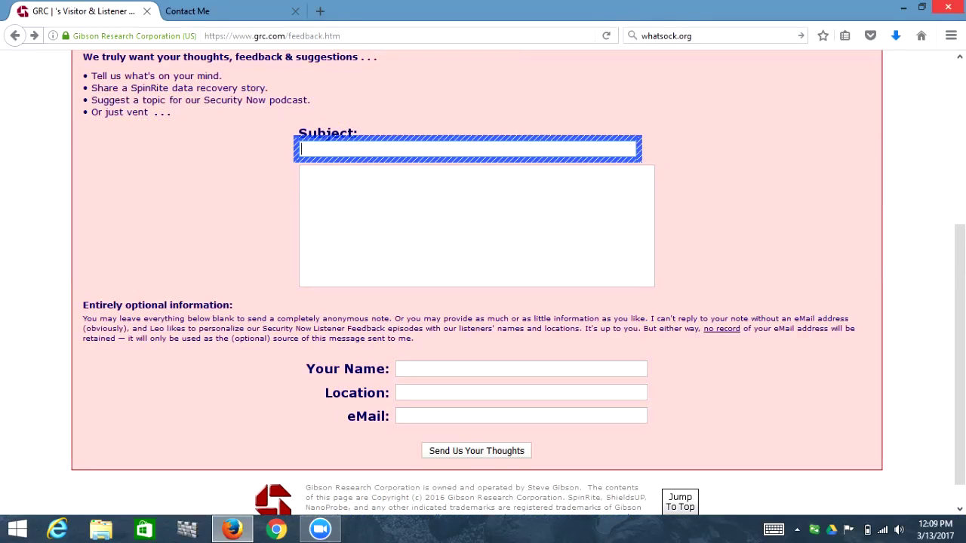
text(blergy blurg)
key(Tab)
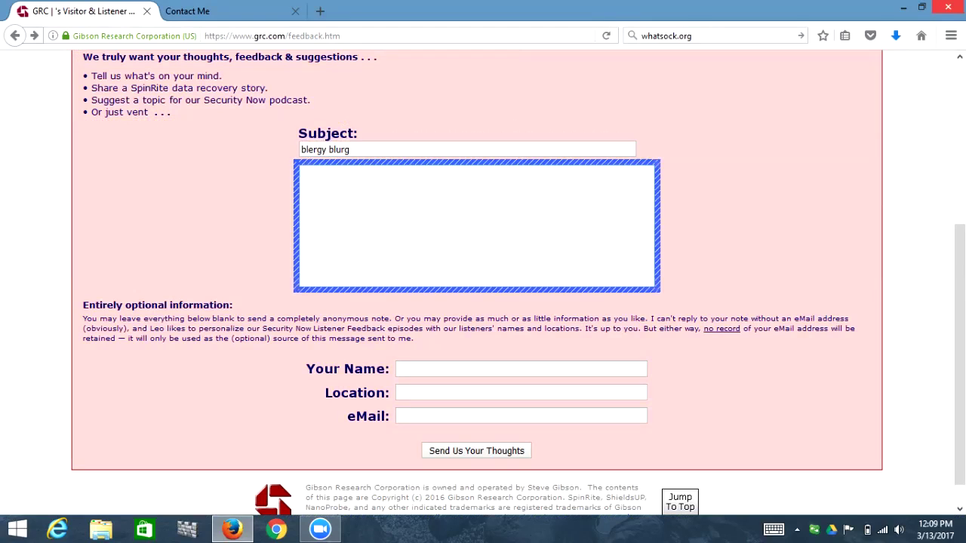
key(Tab)
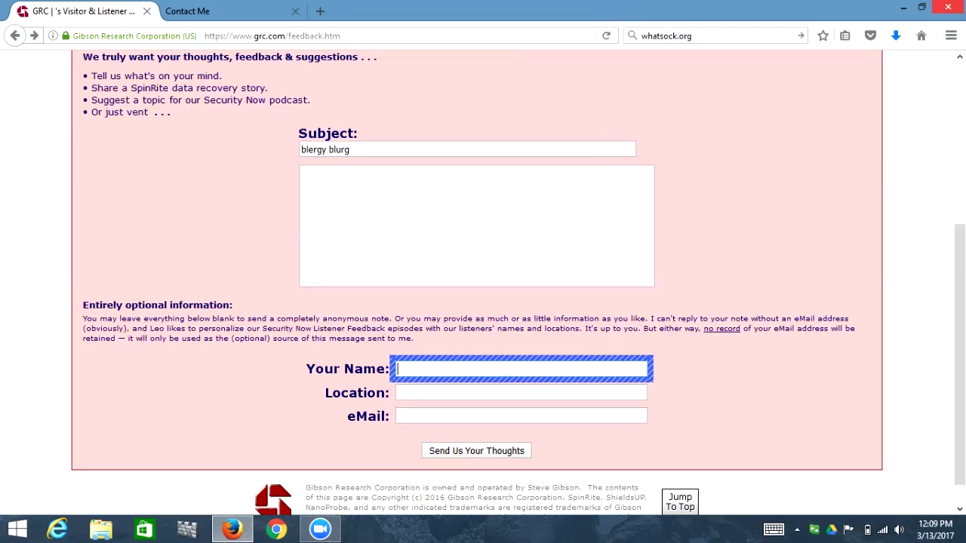
key(Tab)
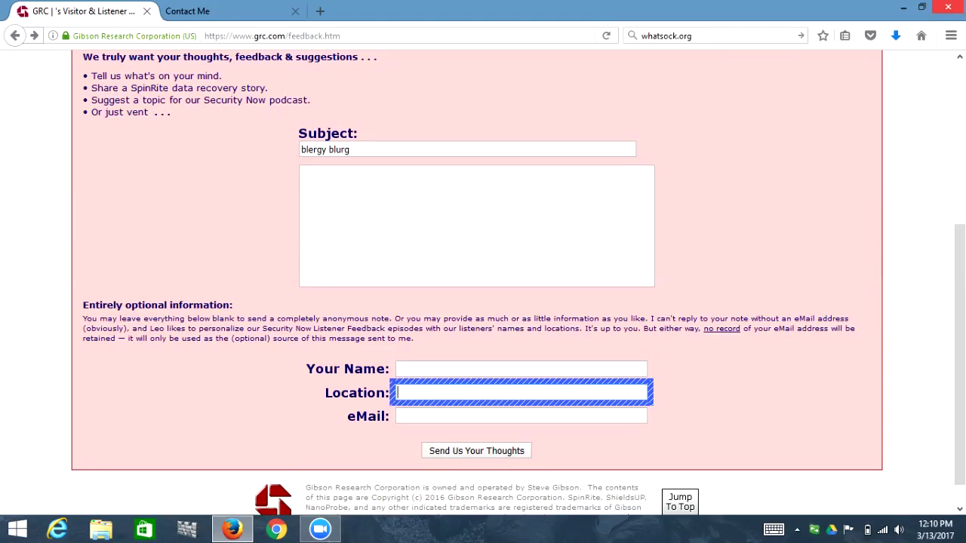
key(Tab)
key(Tab)
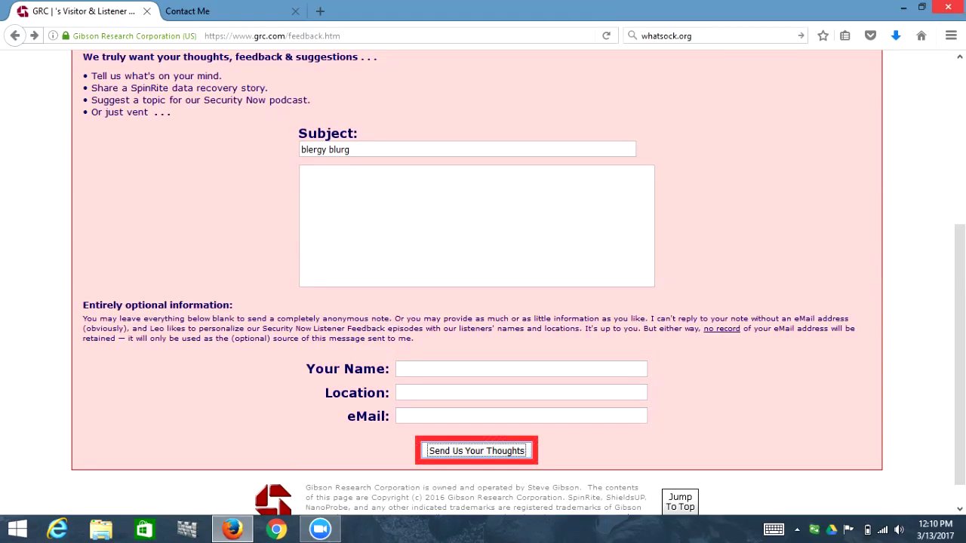
Submit the nearly blank GRC feedback form and read the 'required data empty or blank' error page.
key(Return)
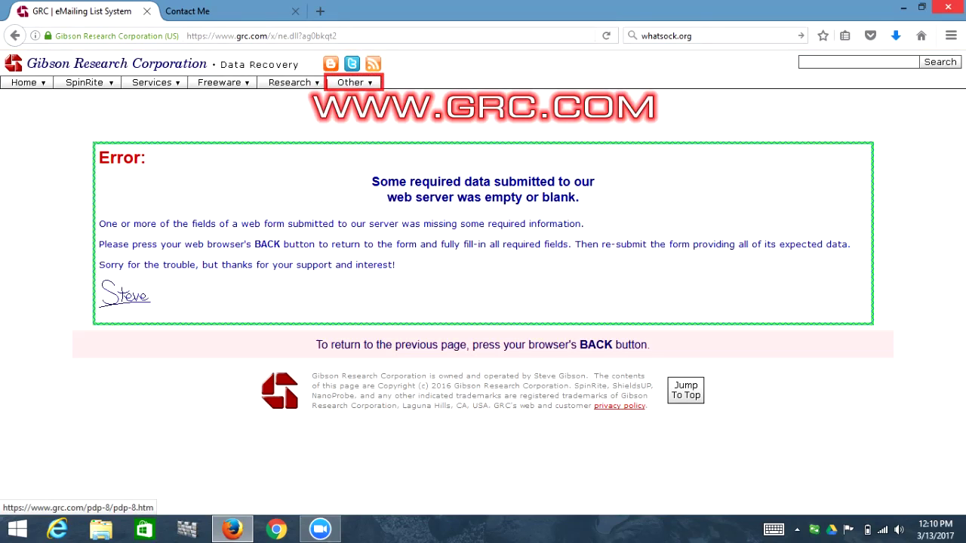
Switch to the Contact Me tab and review the Your name field, leaving it empty.
key(ctrl+Tab)
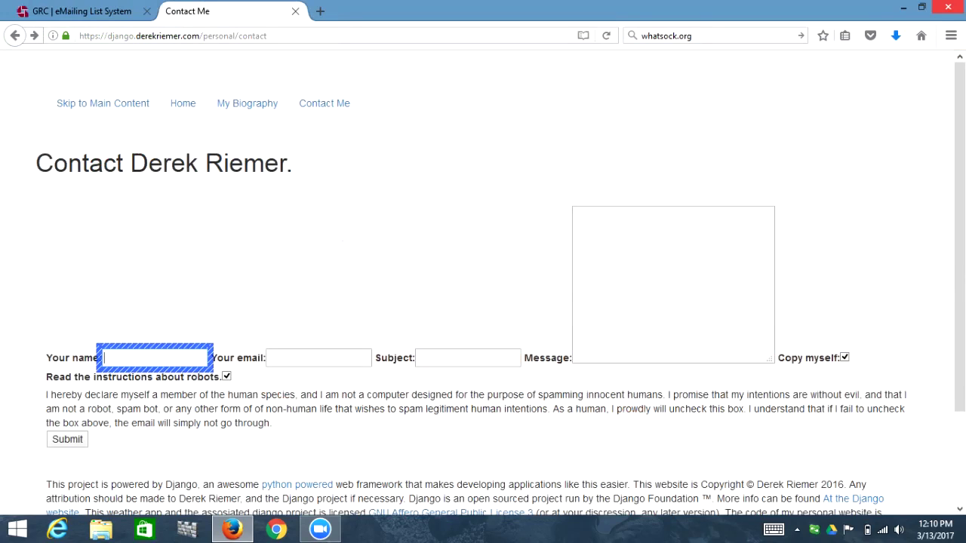
text(1)
key(BackSpace)
key(shift+h)
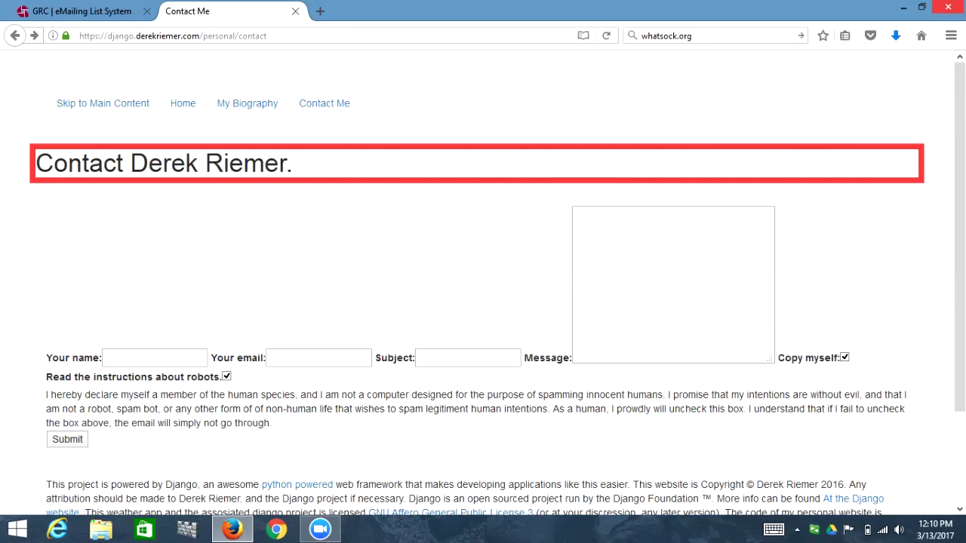
key(Down)
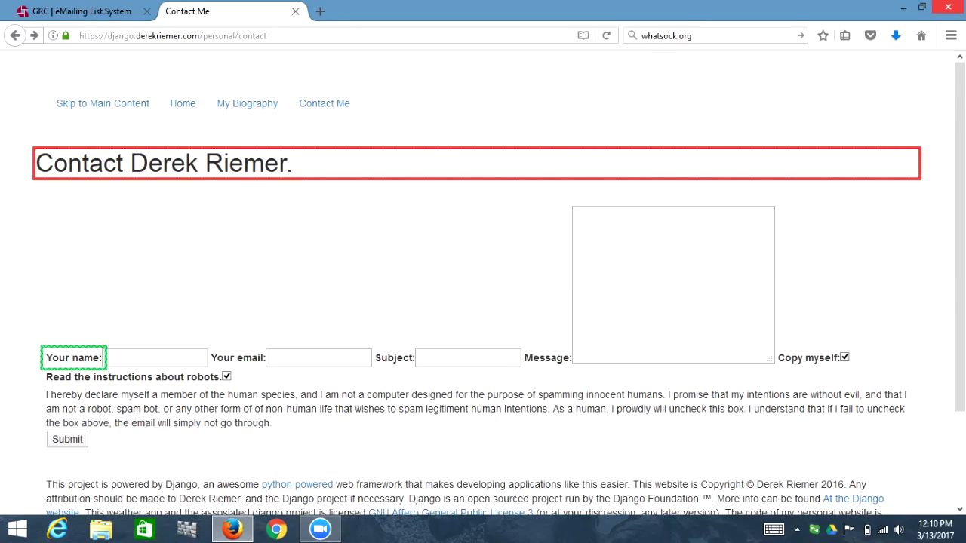
key(Down)
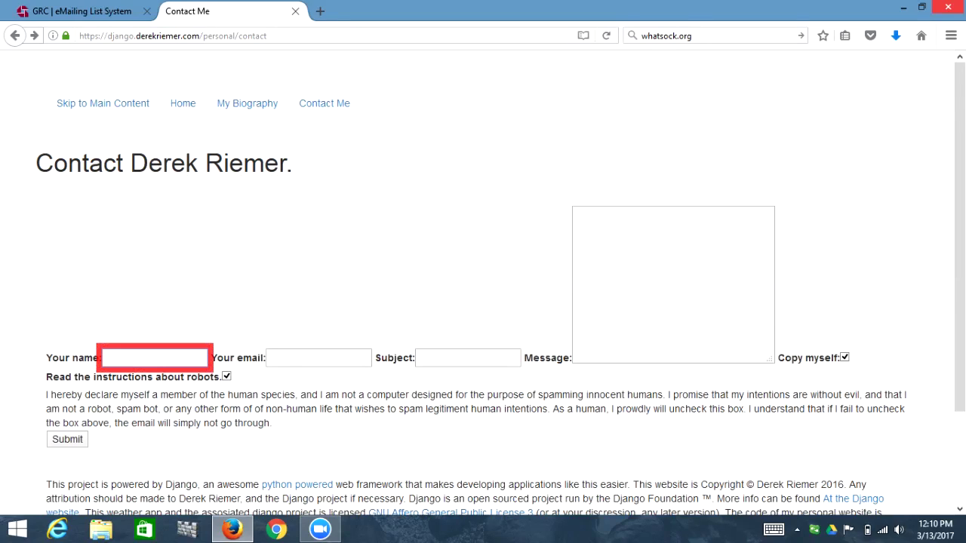
key(Return)
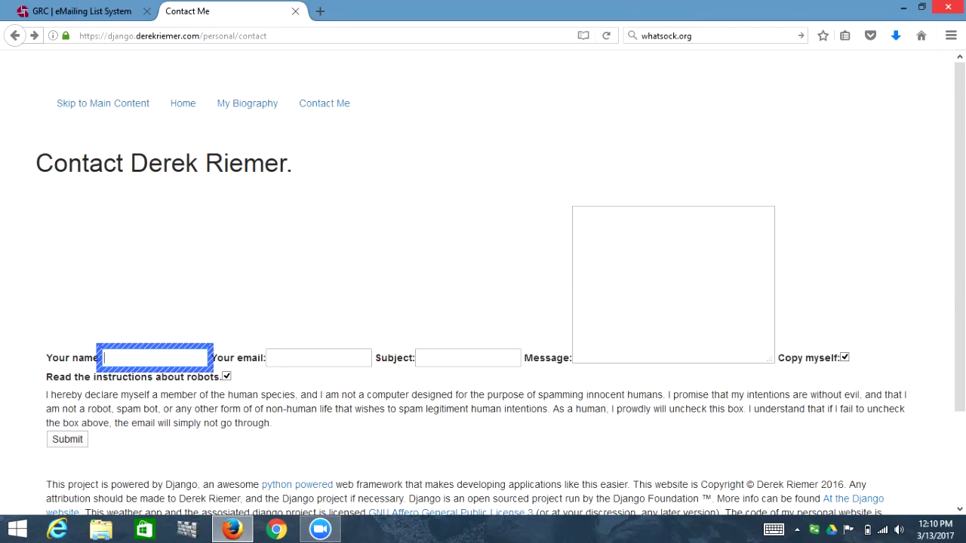
text(jo)
key(ctrl+a)
key(BackSpace)
Enter an e-mail address in Your email and submit with the other fields left blank.
key(Tab)
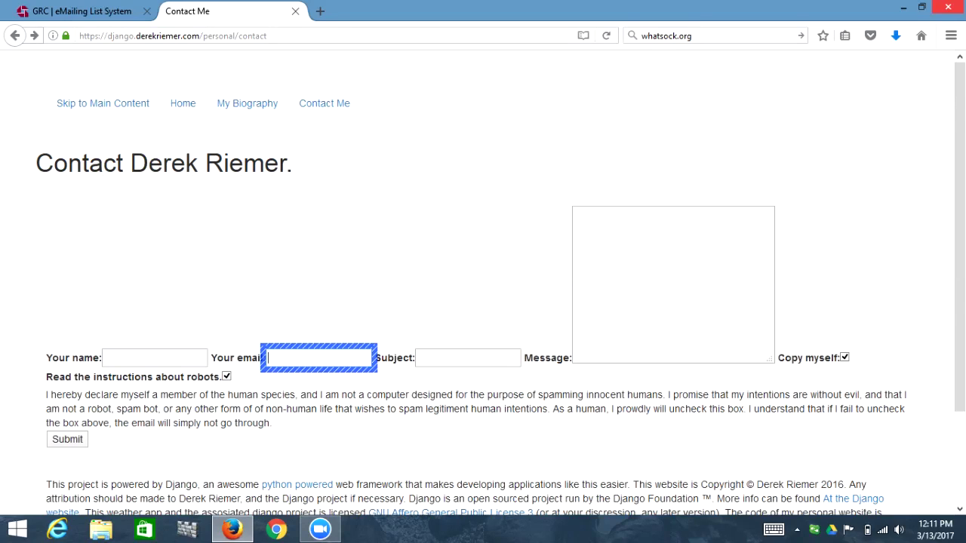
text(bob@bob.me)
key(Tab)
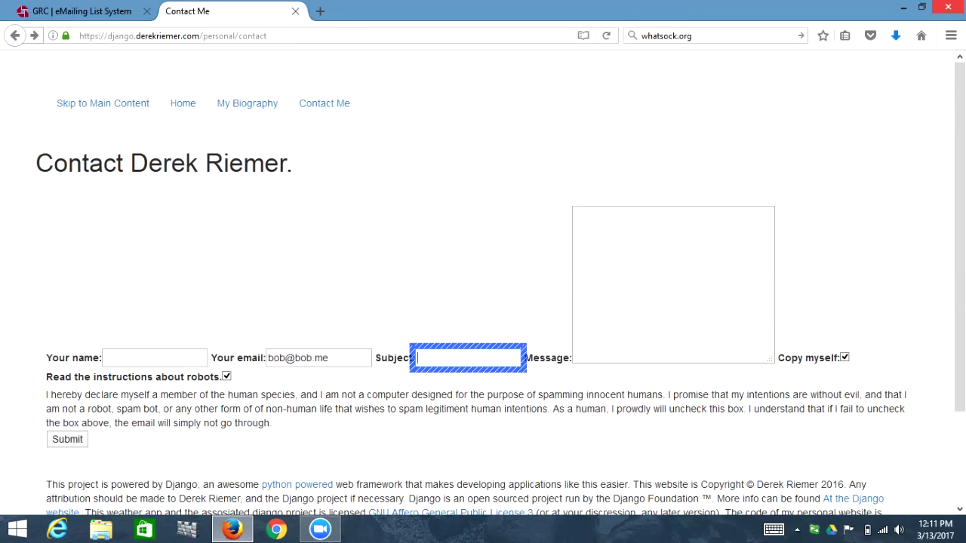
key(Tab)
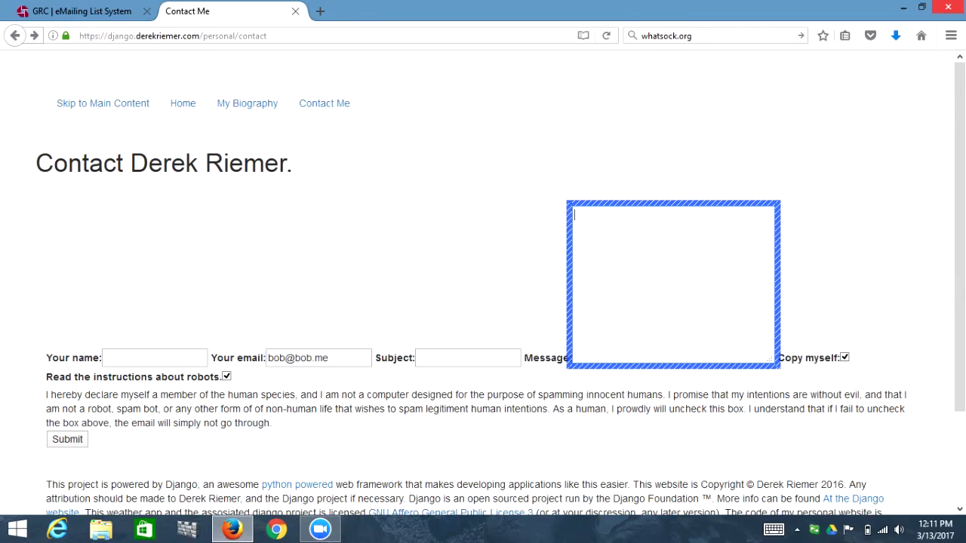
key(Tab)
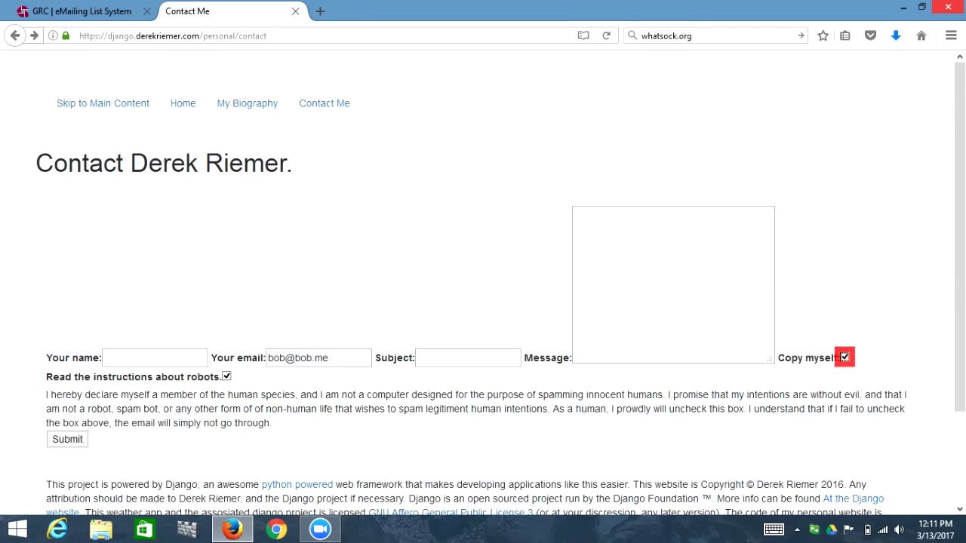
key(Tab)
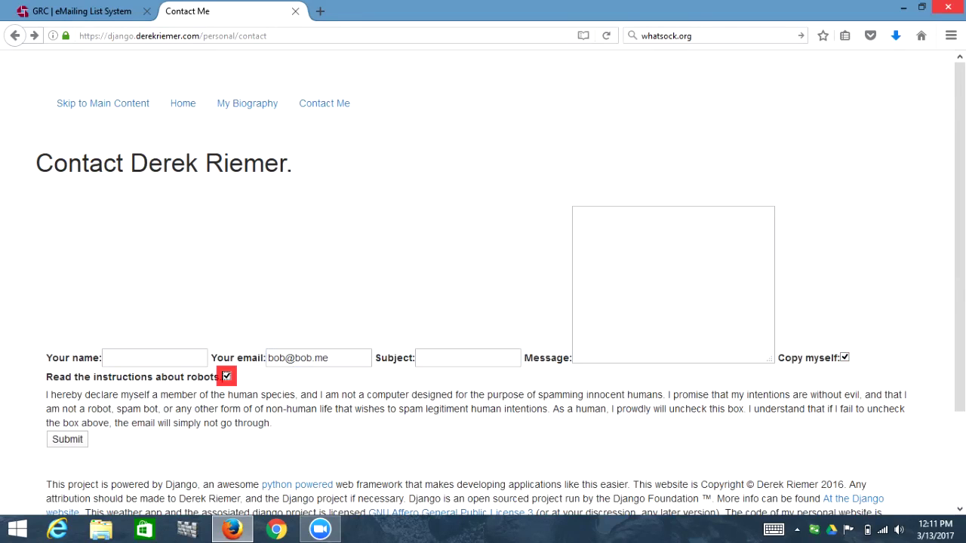
key(Tab)
key(Return)
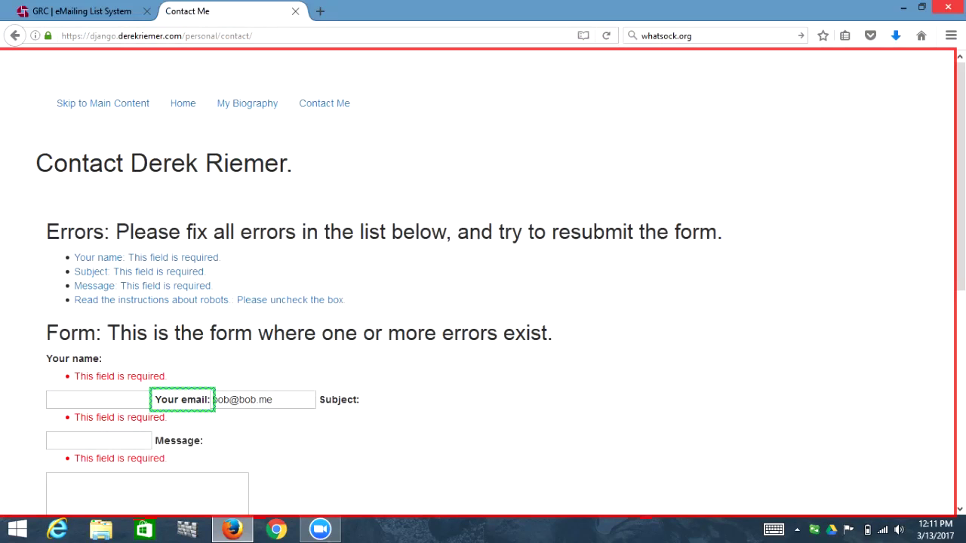
Read the Errors heading and move through the error summary links to the Subject error.
key(Down)
key(Down)
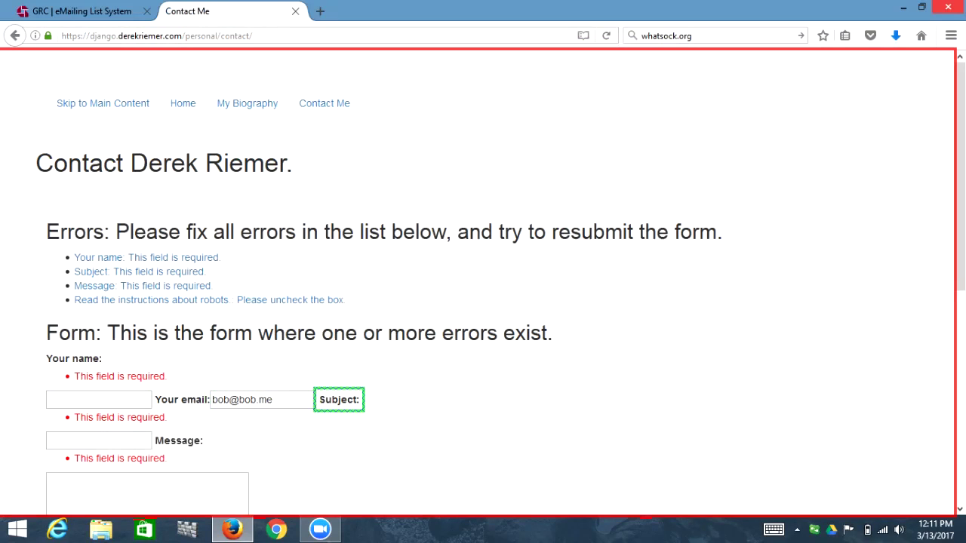
key(Down)
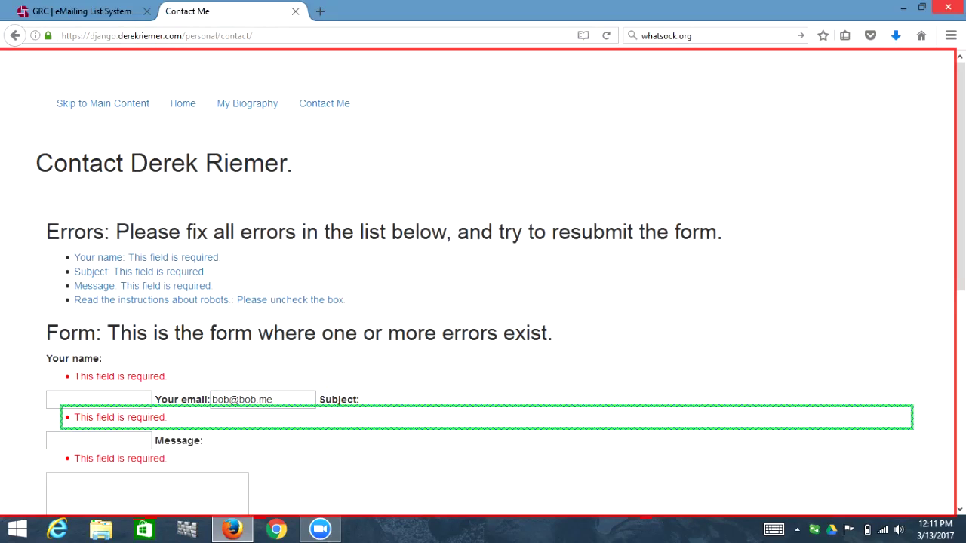
key(1)
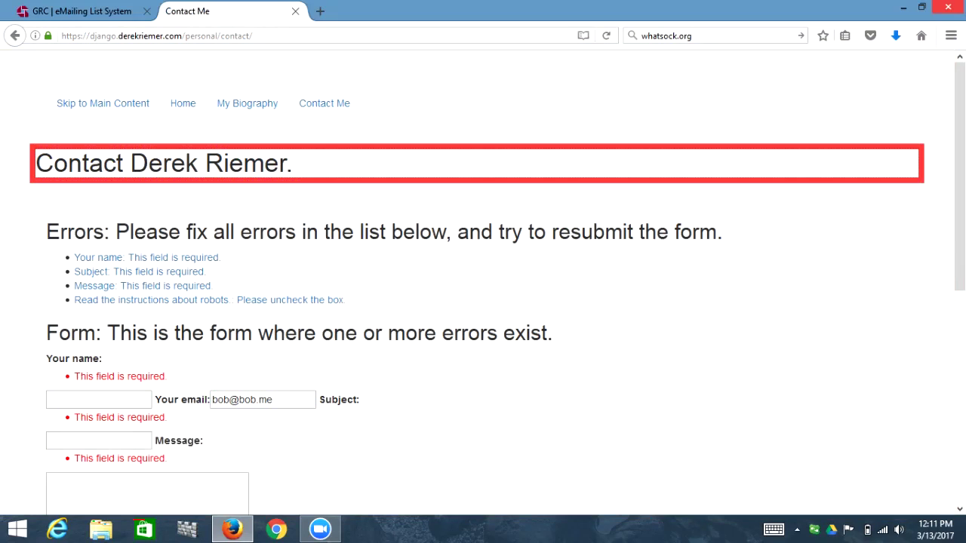
key(Down)
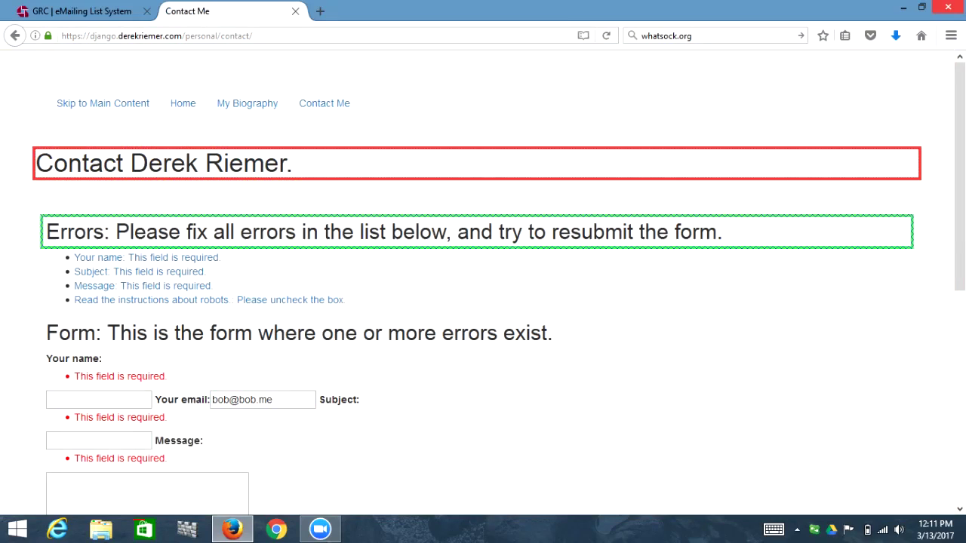
key(Down)
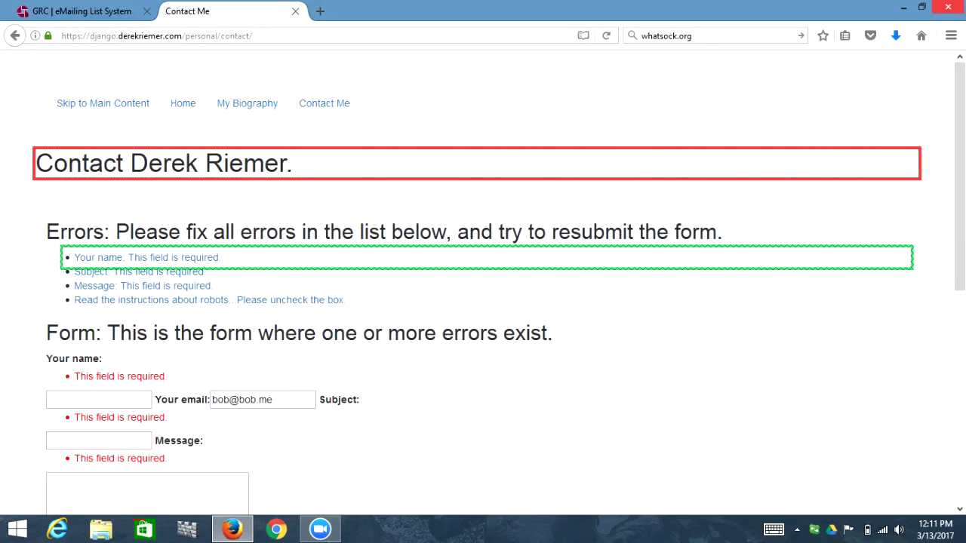
key(Tab)
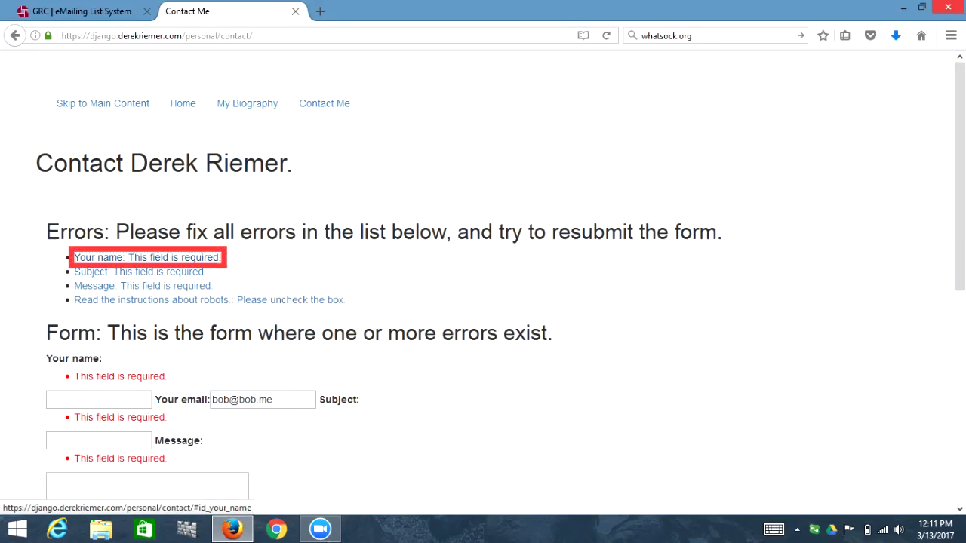
key(Tab)
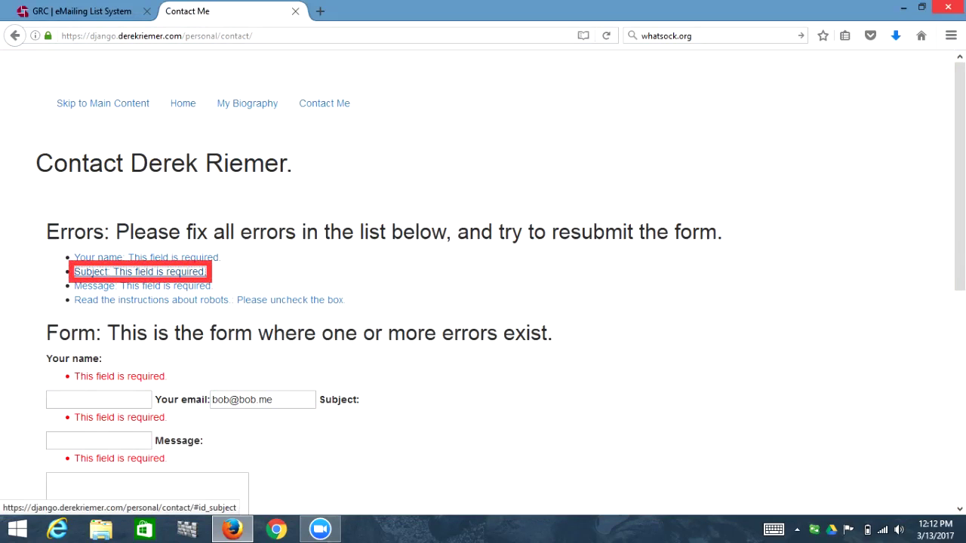
Follow the Subject error link to its field and enter 'First Name' as the subject.
key(Return)
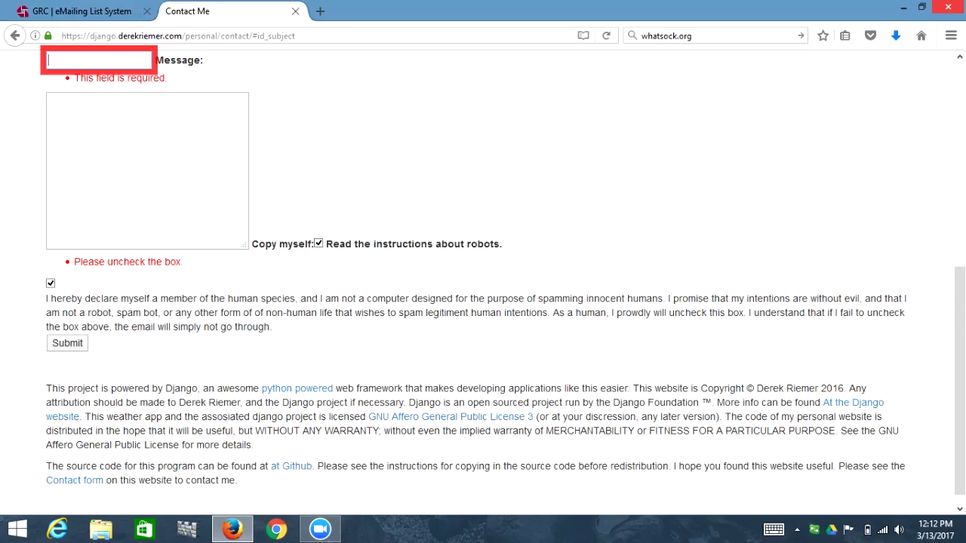
key(Up)
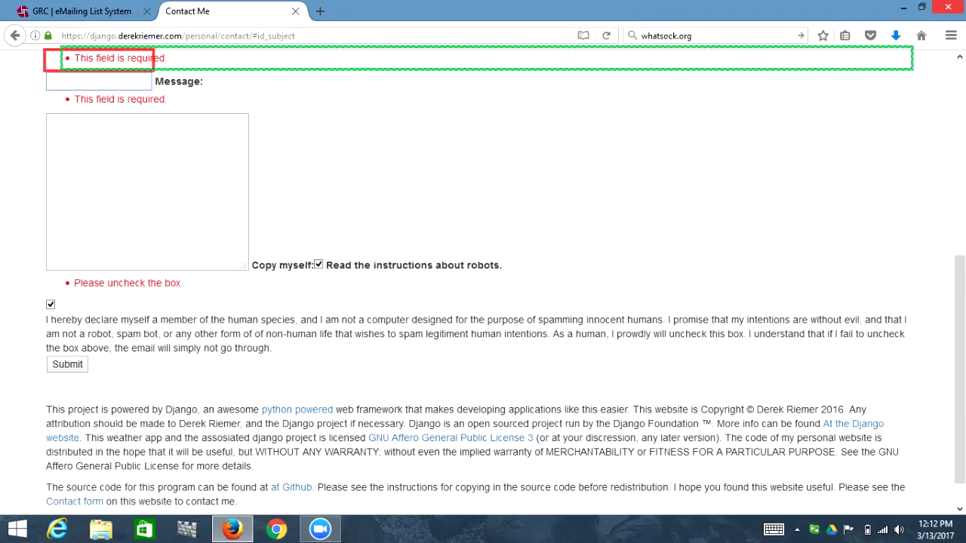
key(Up)
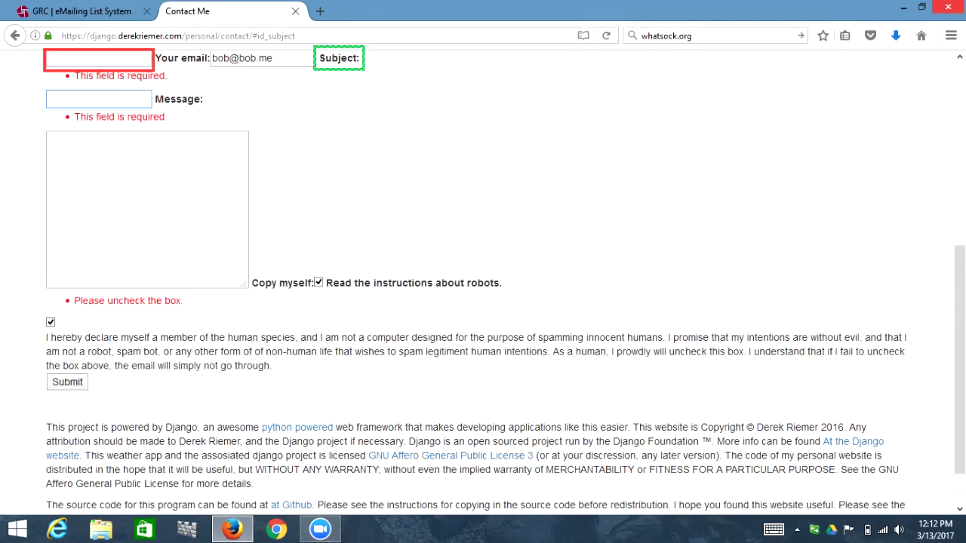
key(Down)
key(Tab)
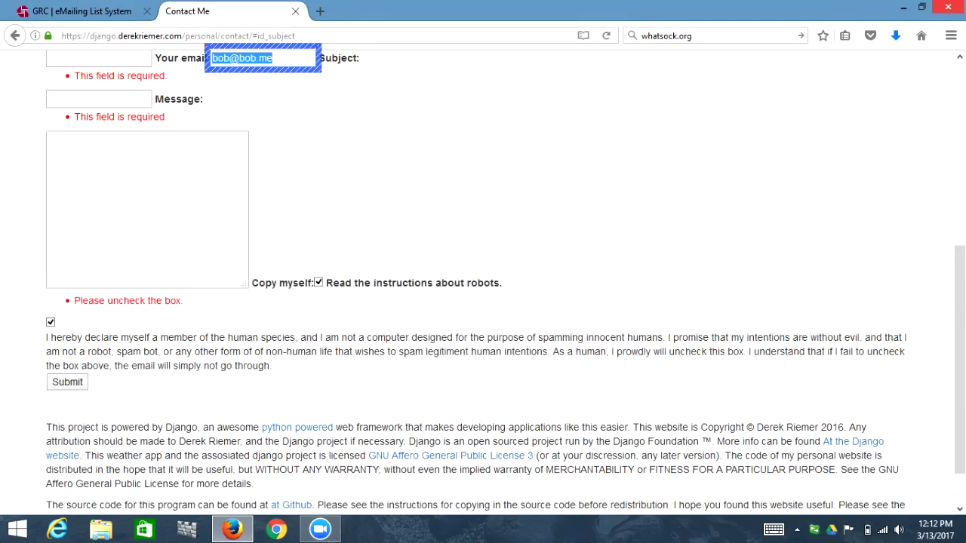
key(Tab)
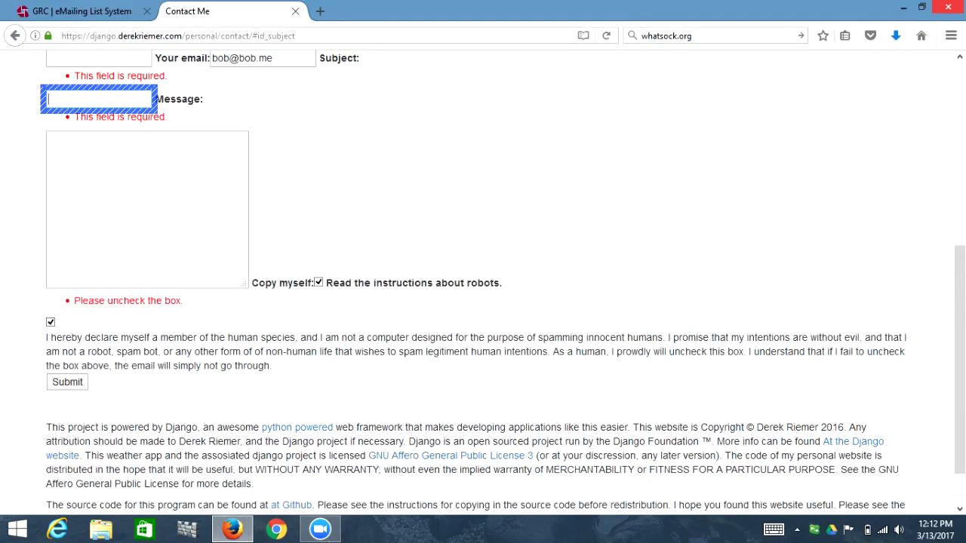
text(Fl)
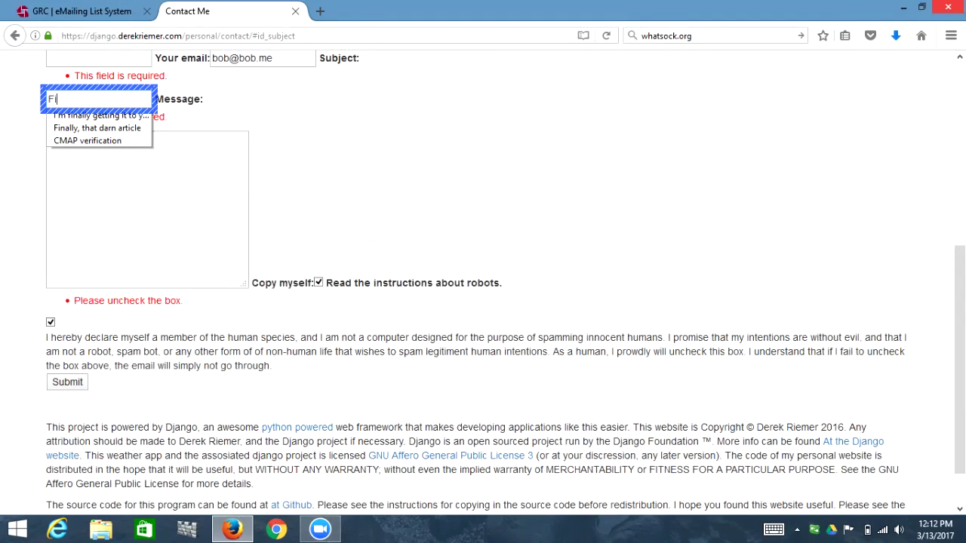
key(BackSpace)
key(BackSpace)
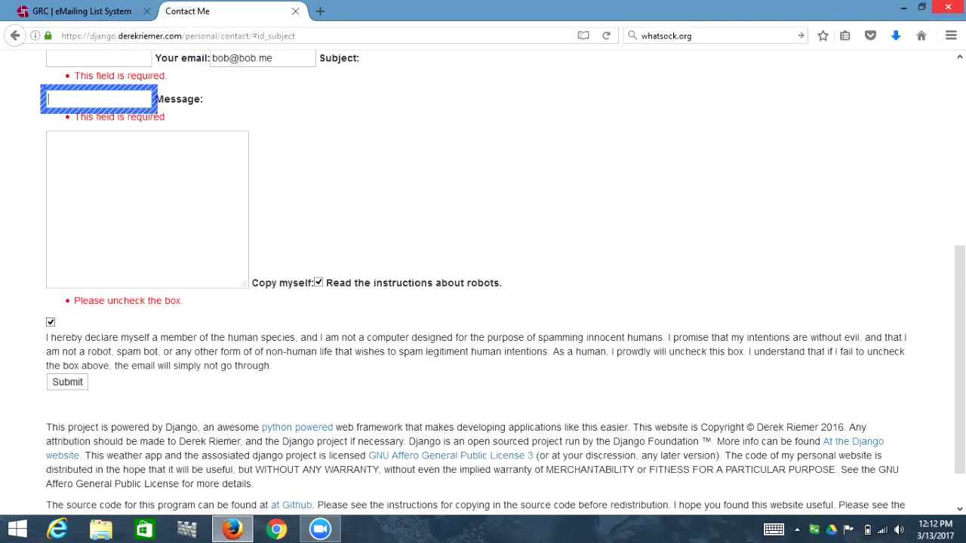
key(Caps_Lock)
key(Caps_Lock)
text(First Name)
Write 'blah blha blah blah' as the message, uncheck the robots declaration, and resubmit.
click(48, 141)
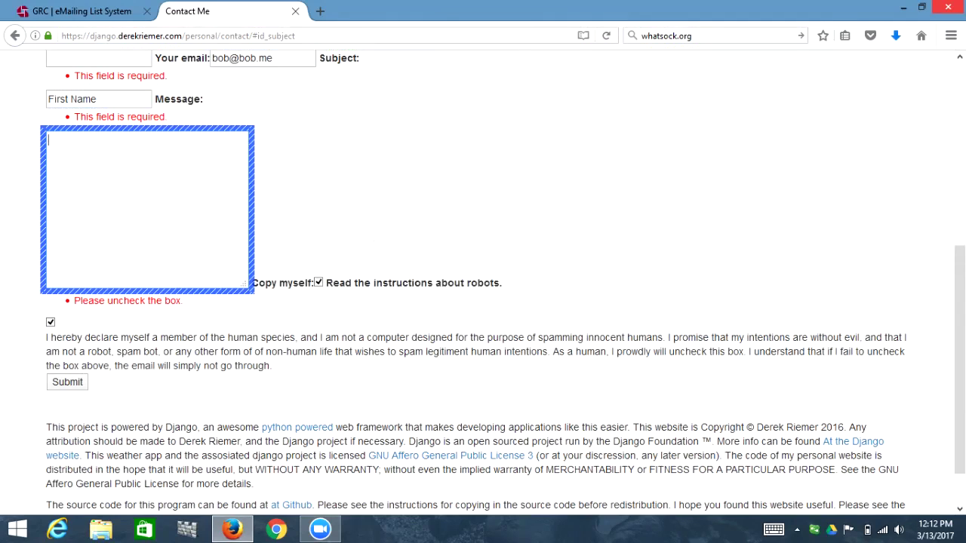
text(blah blha blah blah)
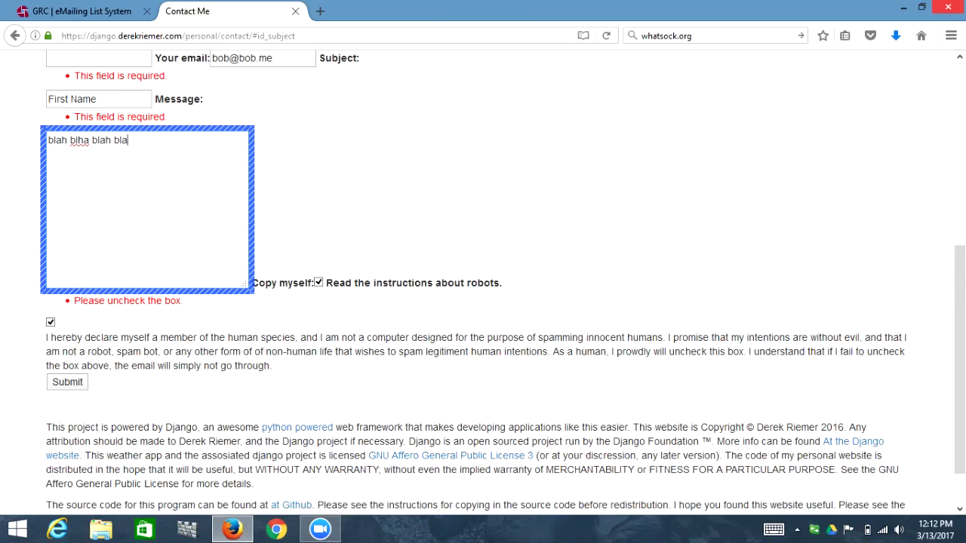
click(318, 282)
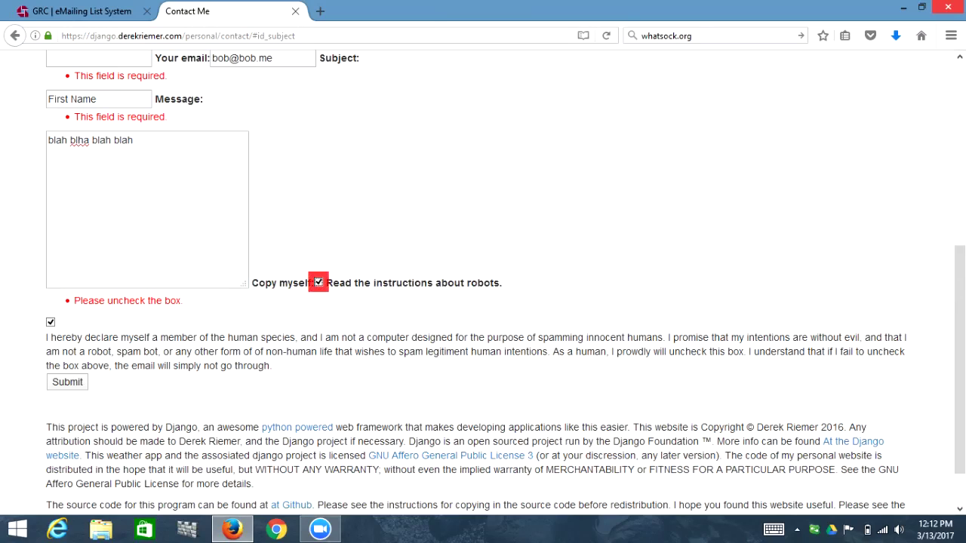
click(50, 322)
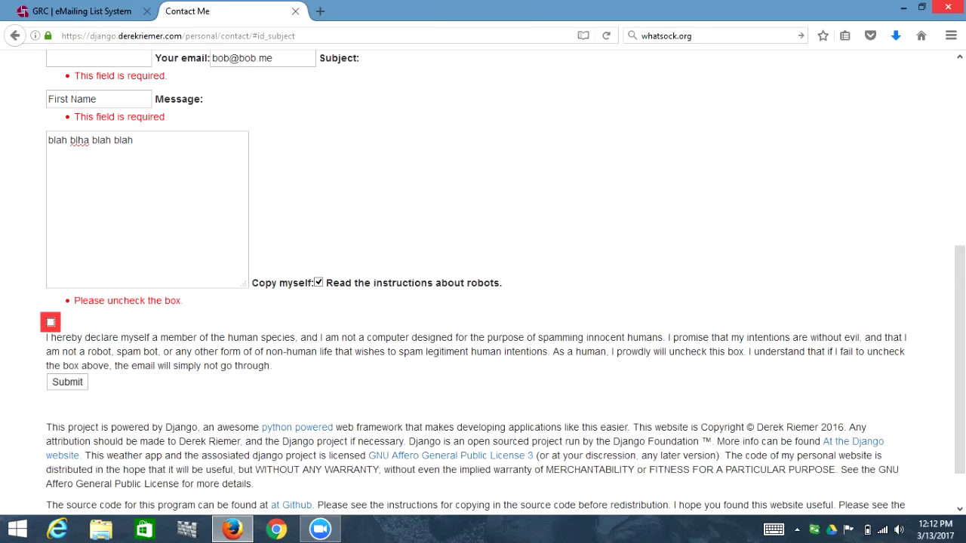
click(67, 382)
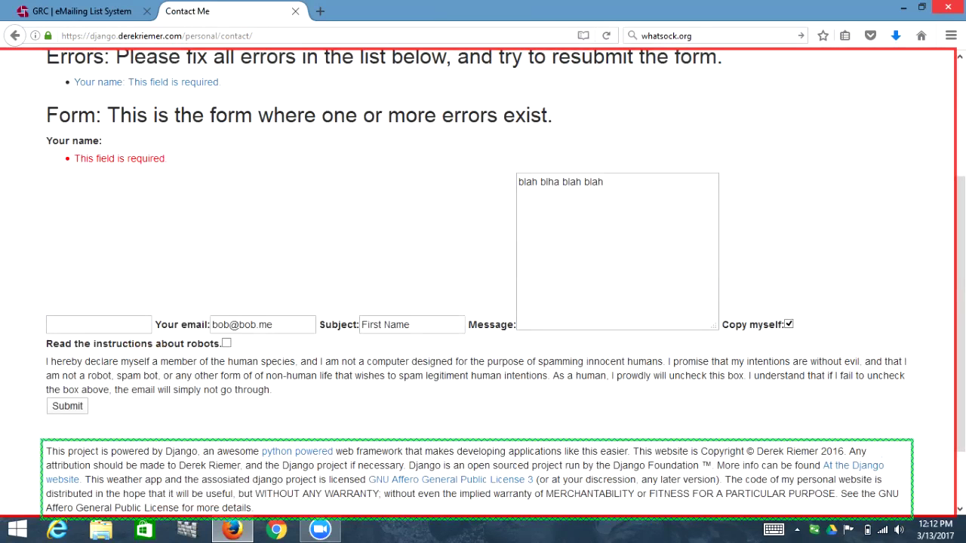
Review the Errors heading's remaining Your name required error and the name field's message.
click(297, 451)
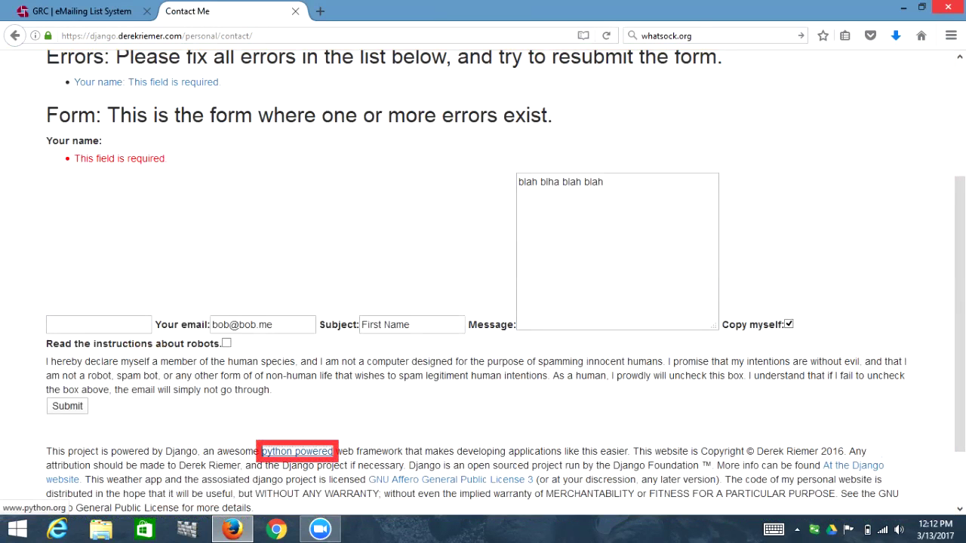
key(shift+h)
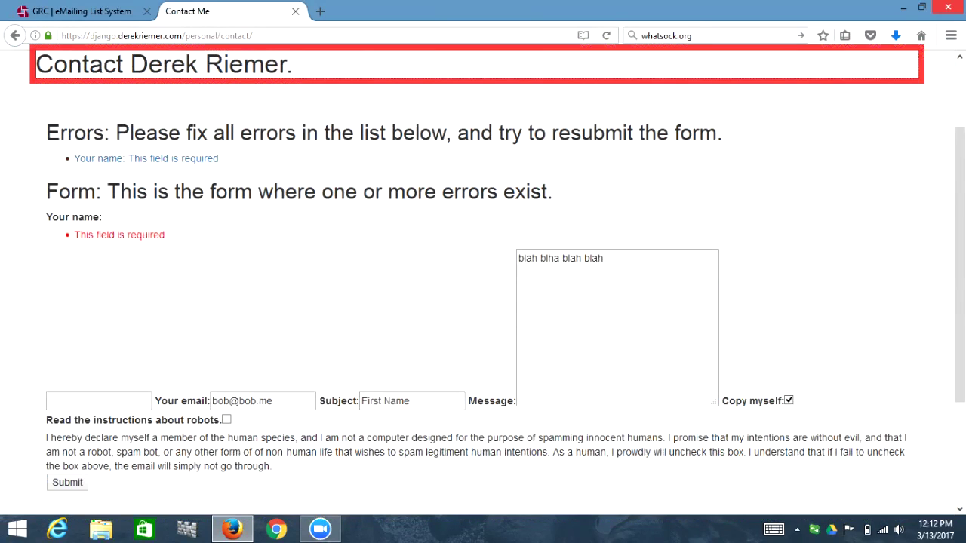
key(h)
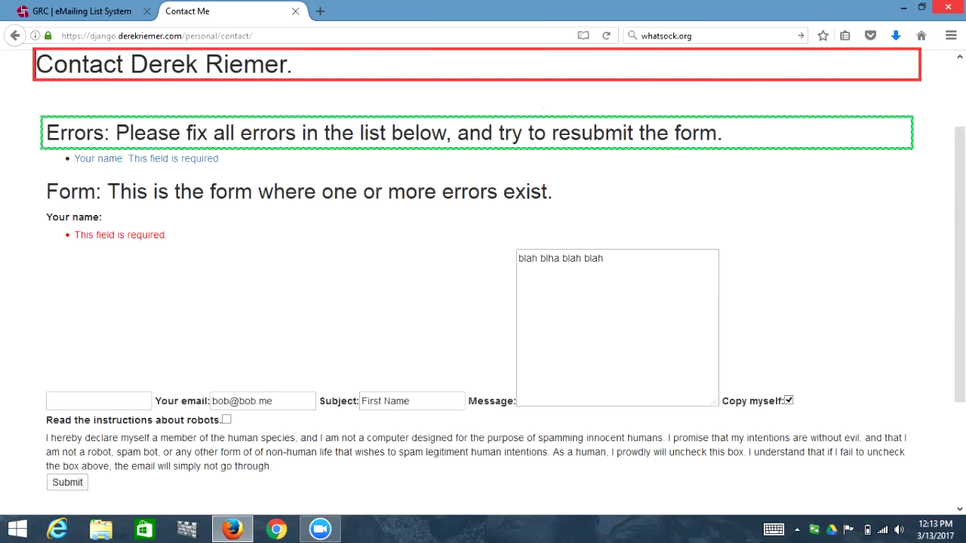
key(Down)
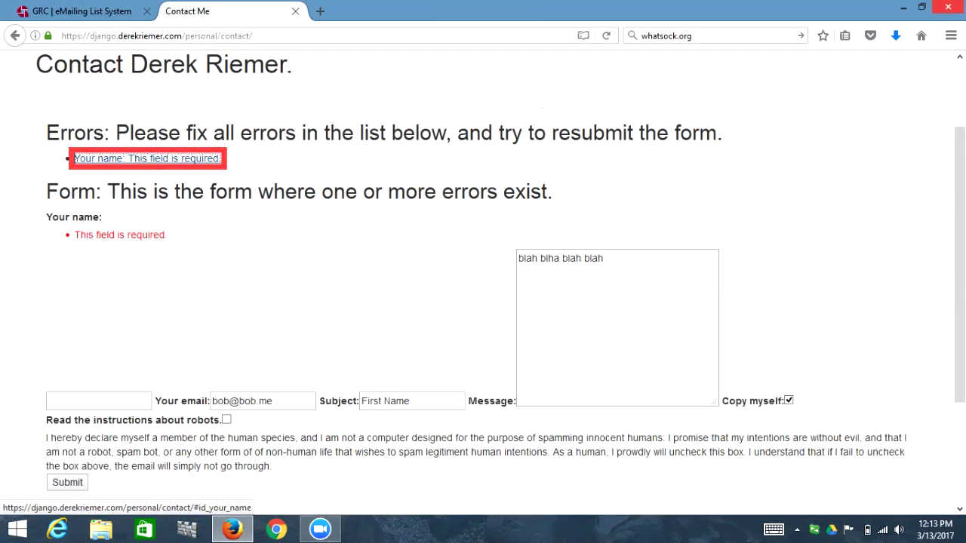
key(Down)
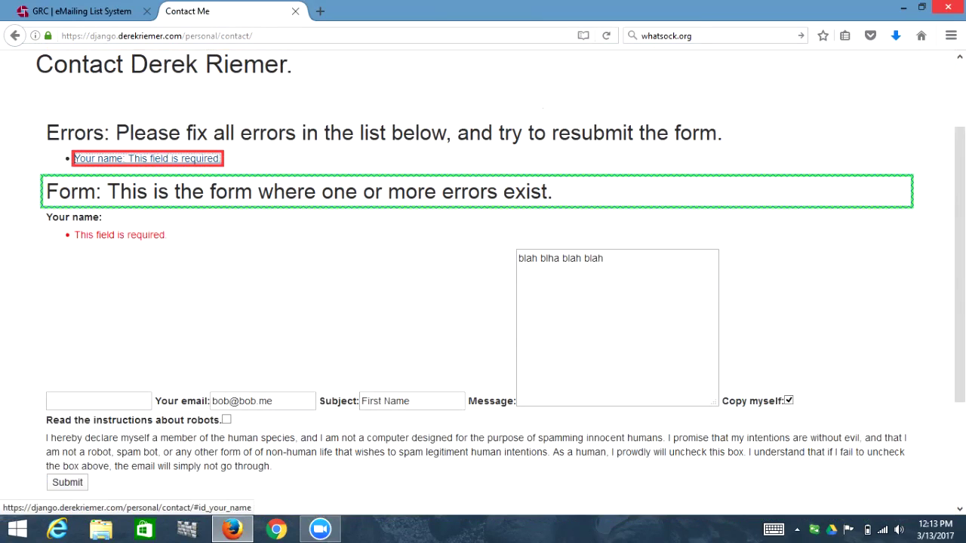
key(Down)
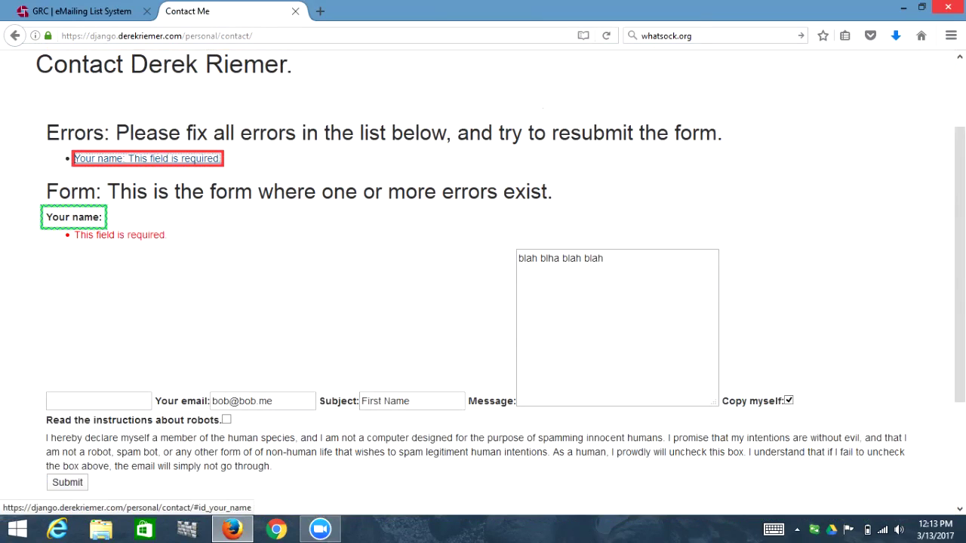
key(Down)
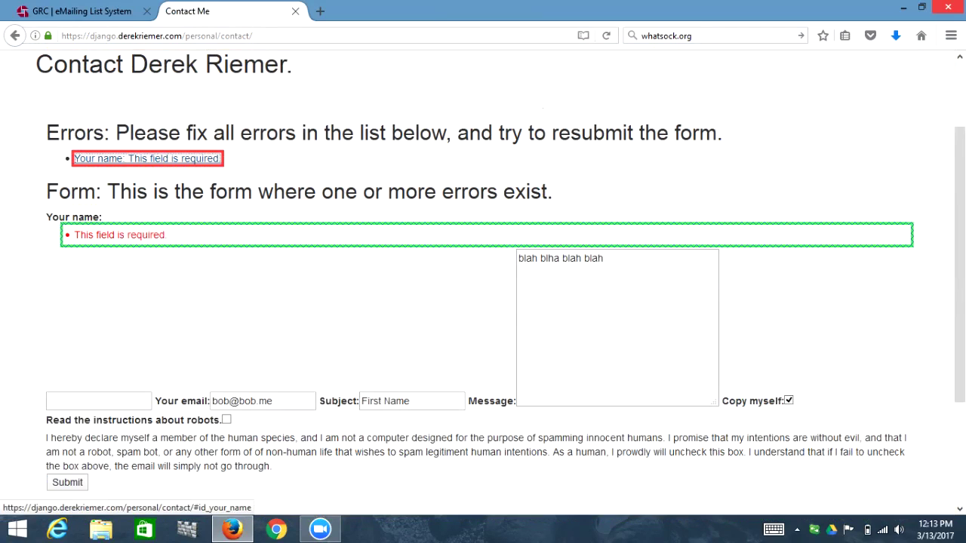
Fill the Your name field with 'blah'.
key(Tab)
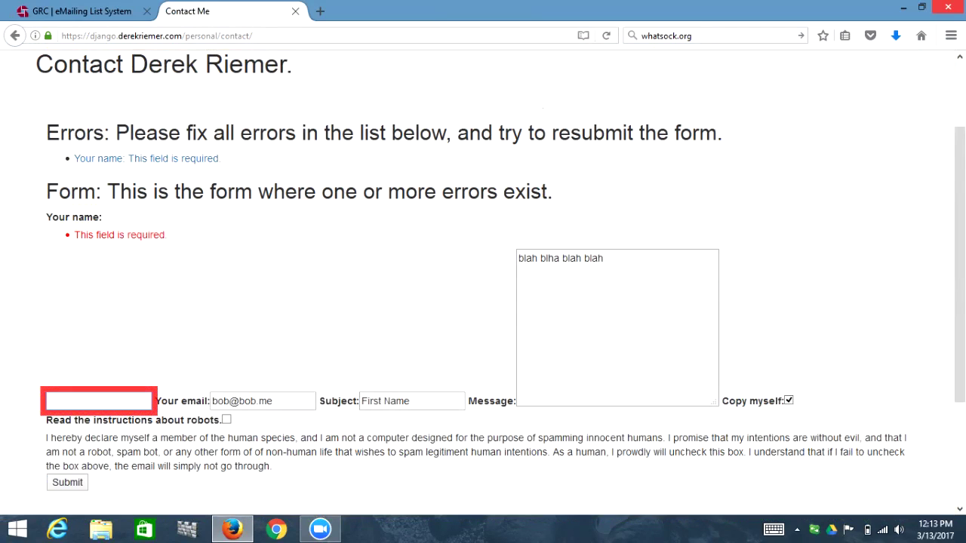
text(blah)
key(Escape)
Submit the Contact Me form with the name 'blah' now filled in.
key(b)
key(Return)
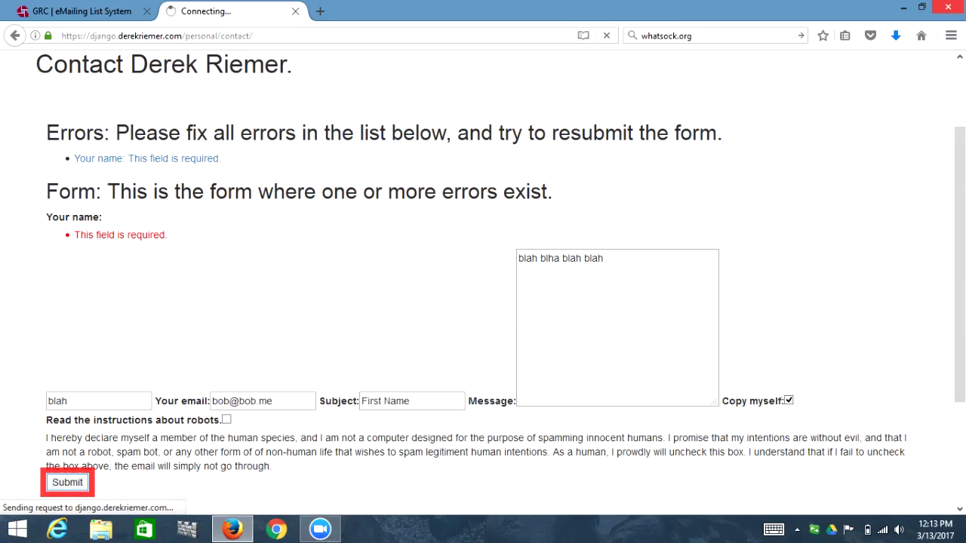